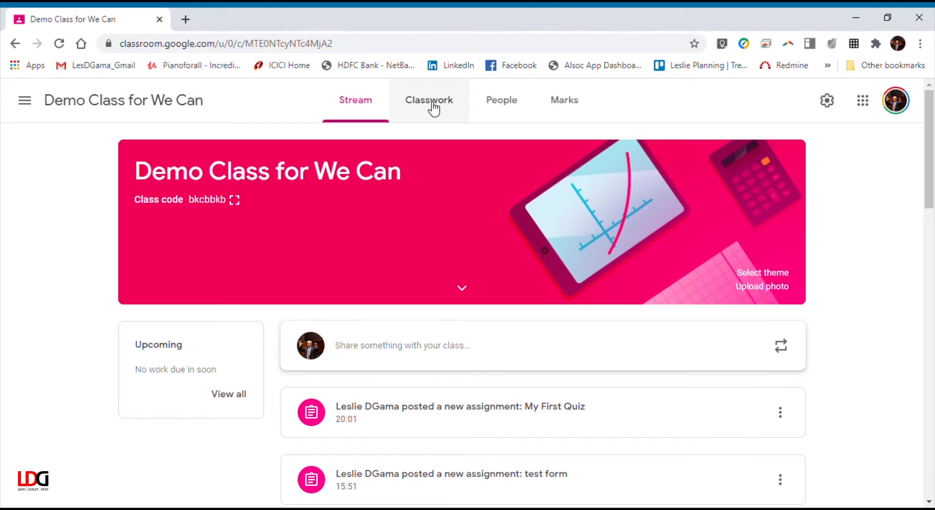
Start a new quiz assignment in the classwork of Demo Class for We Can
{"action": "left_click", "coordinate": [433, 110]}
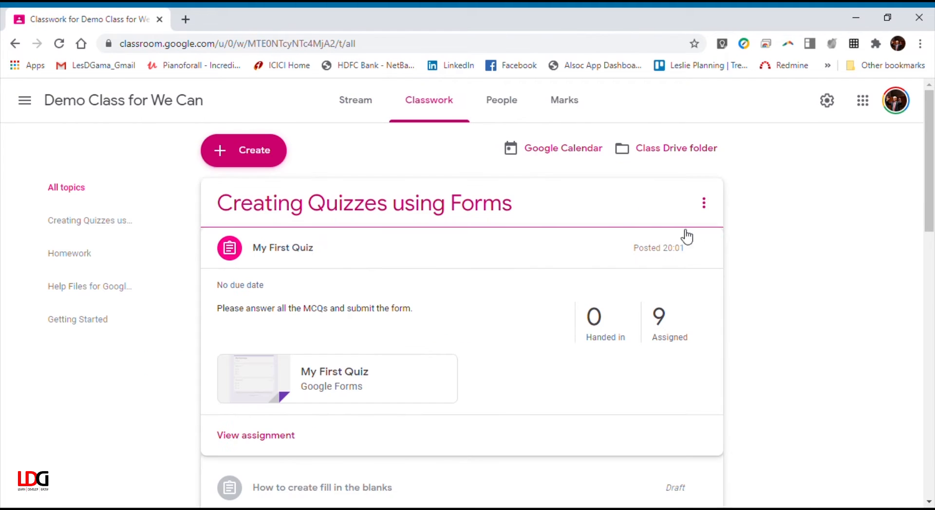
{"action": "left_click", "coordinate": [262, 155]}
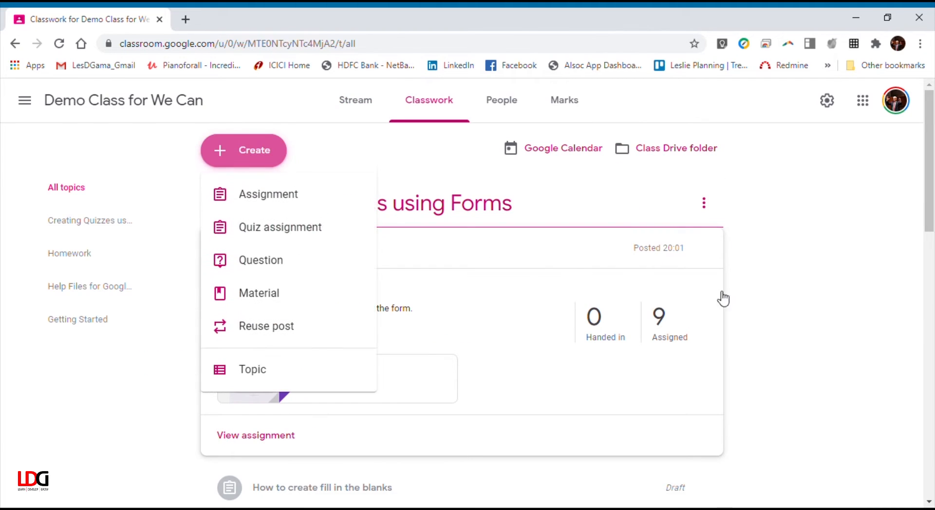
{"action": "left_click", "coordinate": [299, 233]}
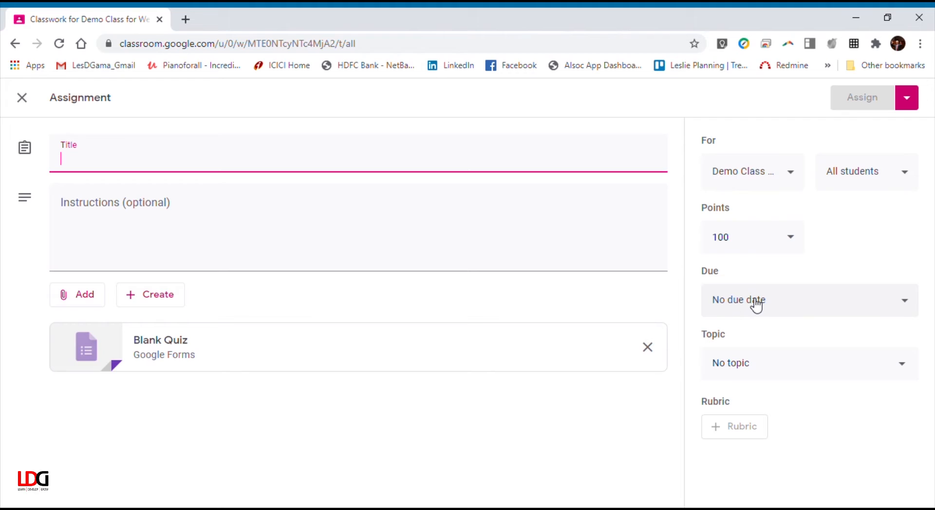
Title the assignment "Second Quiz" and enter the instructions "Short answers and Check boxes"
{"action": "type", "text": "Sec"}
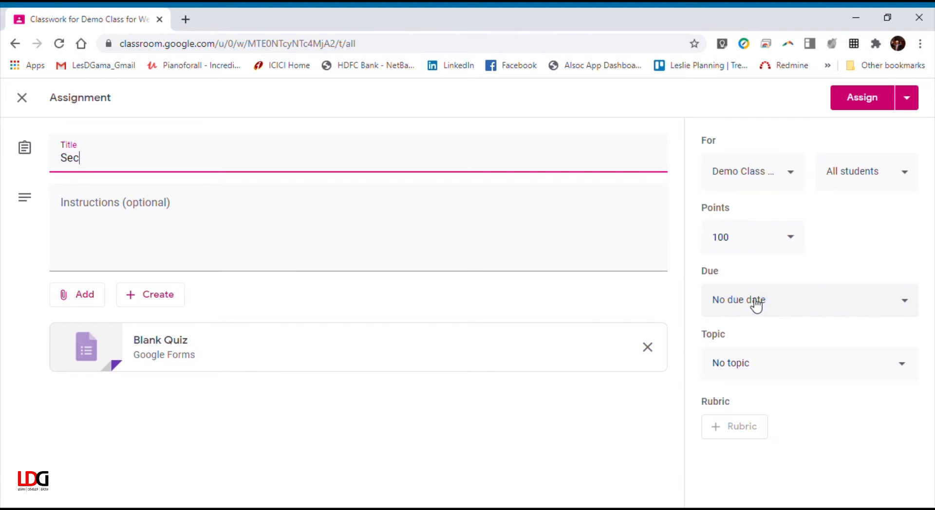
{"action": "type", "text": "ond Quiz"}
{"action": "left_click", "coordinate": [305, 239]}
{"action": "type", "text": "Sh"}
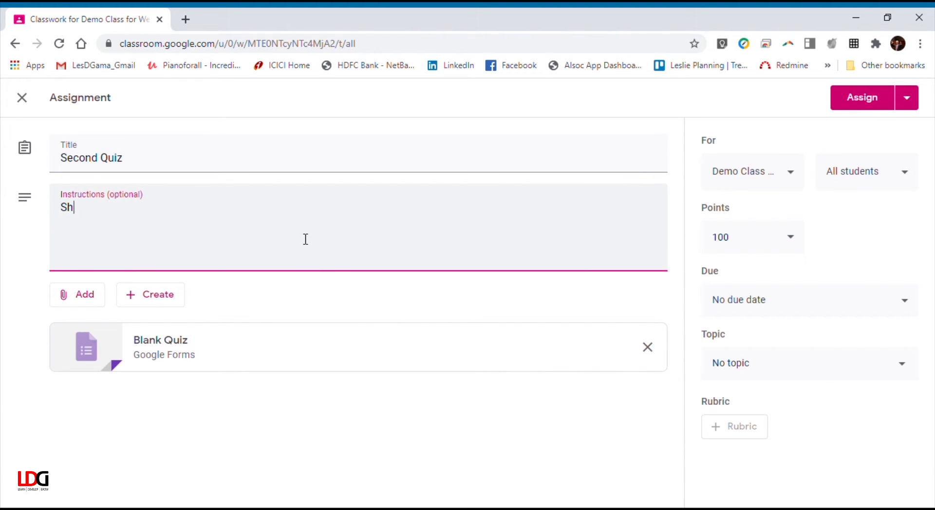
{"action": "type", "text": "ort answer"}
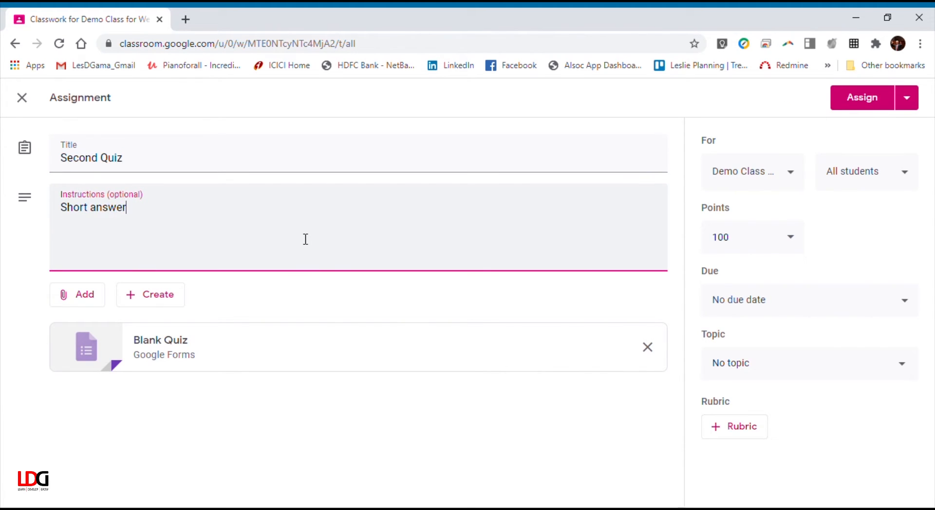
{"action": "type", "text": "s and Check boxes"}
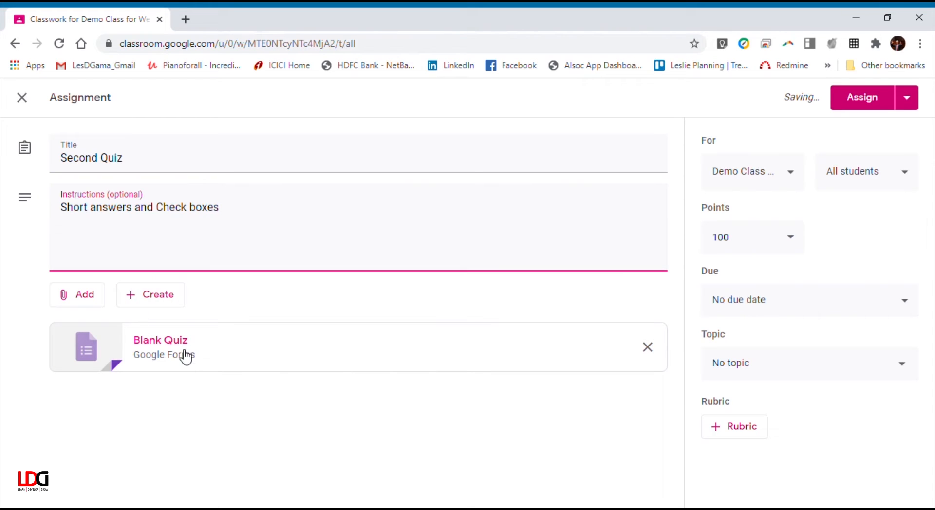
{"action": "left_click", "coordinate": [317, 386]}
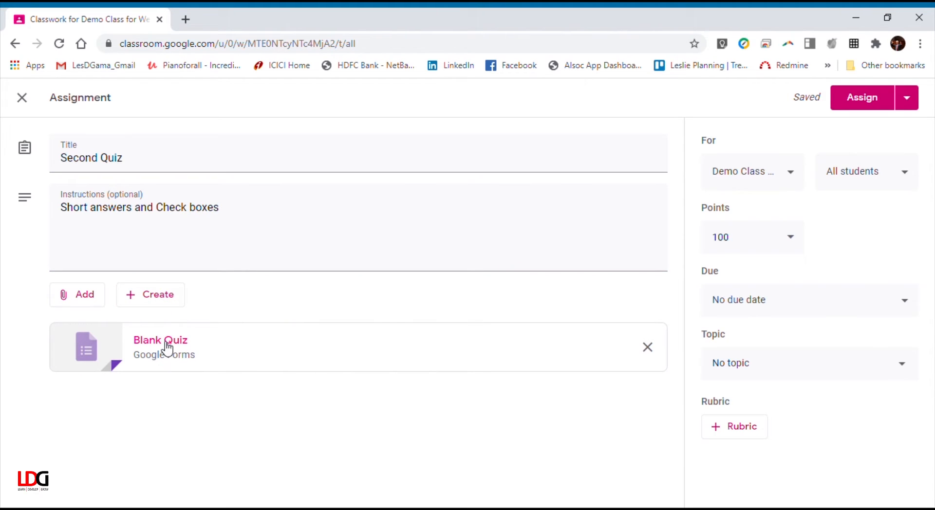
Open the attached Blank Quiz form and set its heading to "Short Answers & Checkboxes"
{"action": "left_click", "coordinate": [170, 347]}
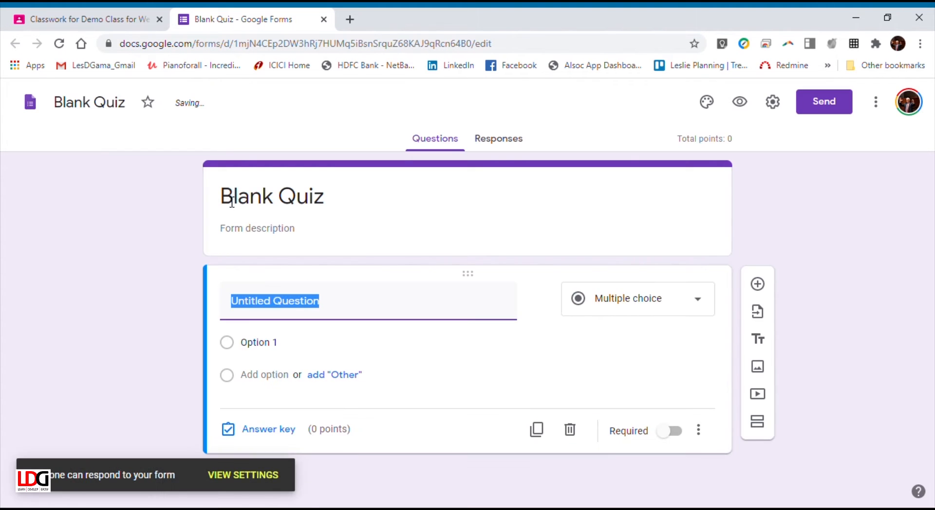
{"action": "left_click_drag", "start_coordinate": [228, 211], "coordinate": [344, 210]}
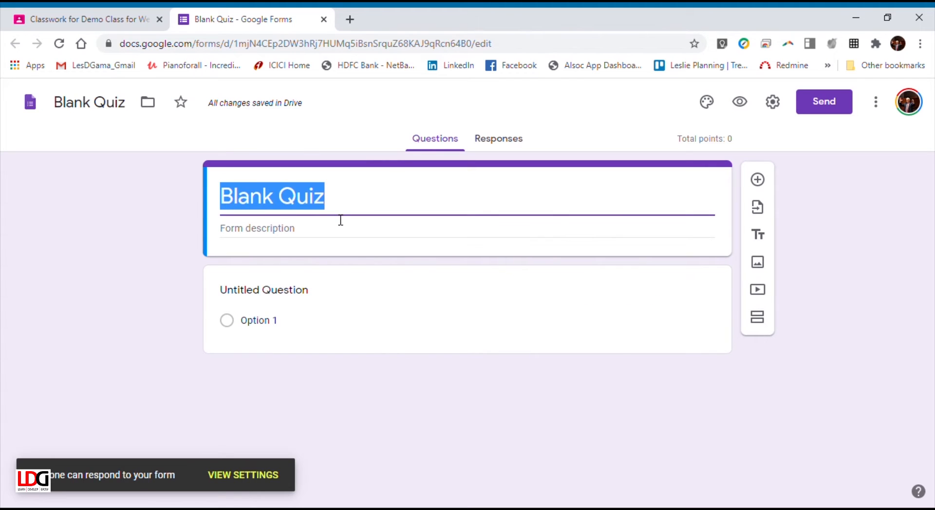
{"action": "type", "text": "Short Ans"}
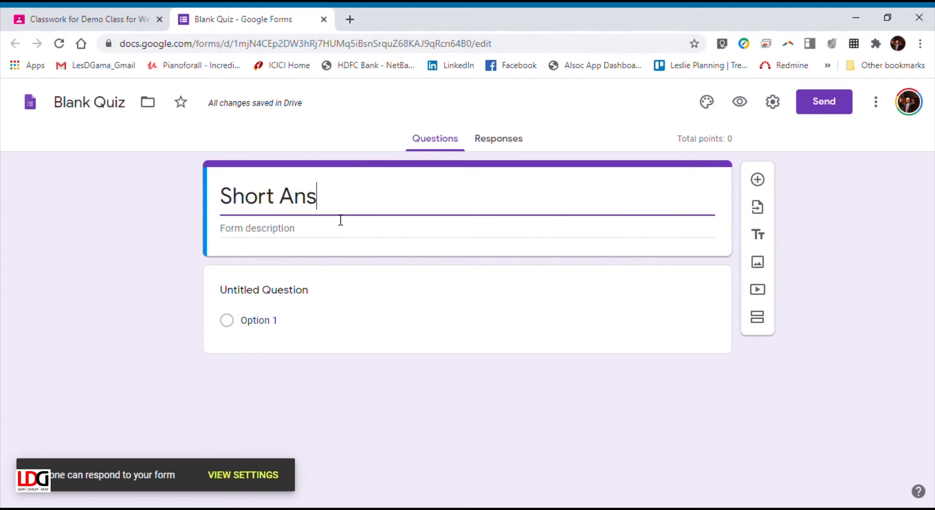
{"action": "type", "text": "wers & "}
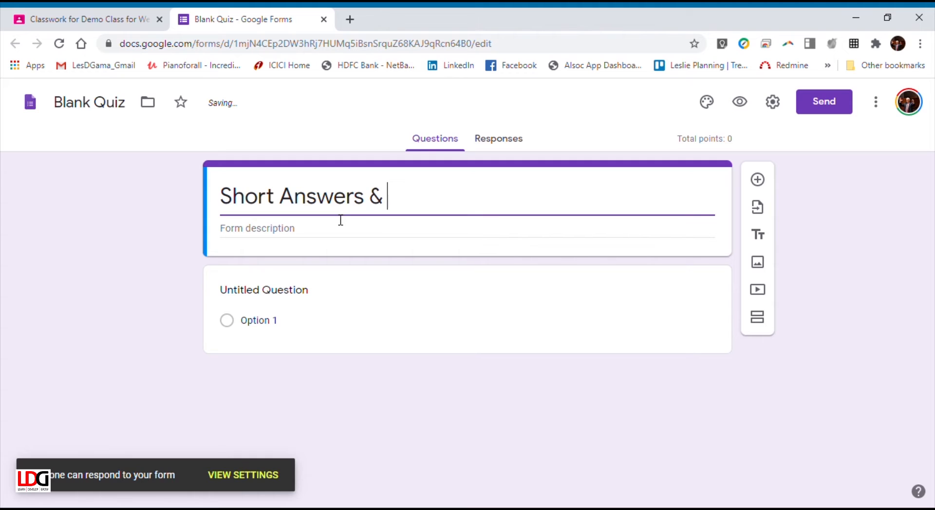
{"action": "type", "text": "Ch"}
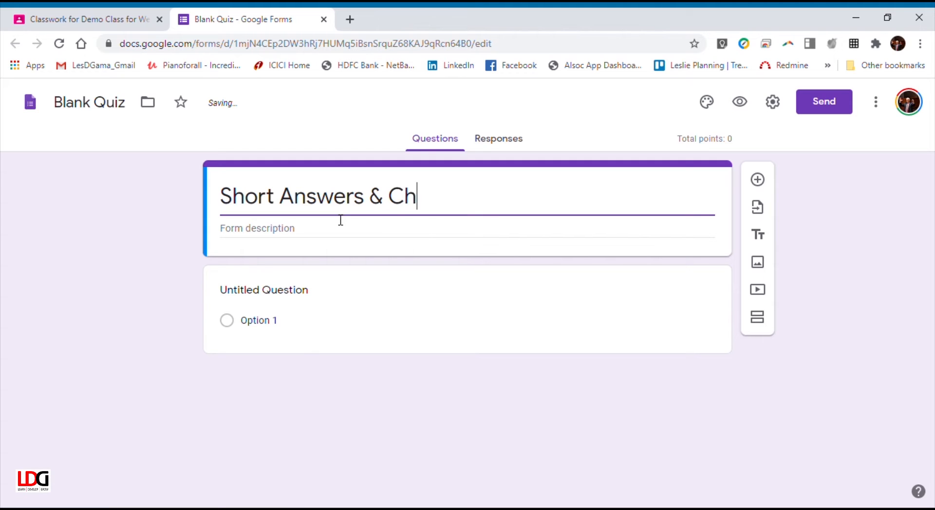
{"action": "type", "text": "eckboxes"}
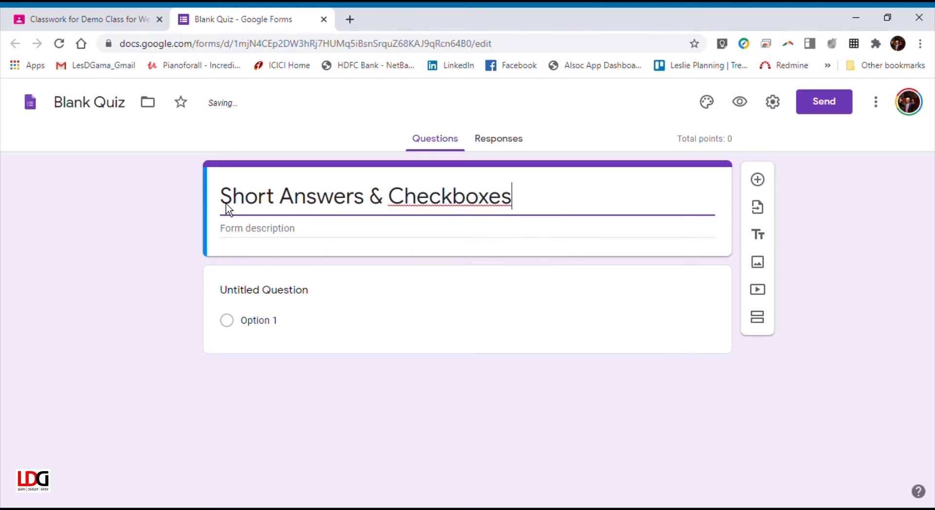
Rename the form file by copying the heading "Short Answers & Checkboxes" into the file name
{"action": "left_click", "coordinate": [88, 110]}
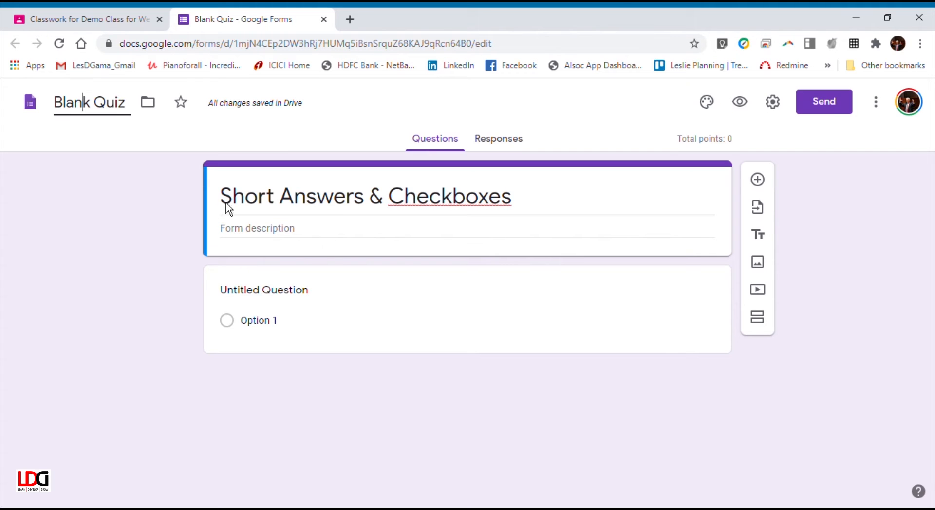
{"action": "triple_click", "coordinate": [343, 197]}
{"action": "key", "text": "ctrl+c"}
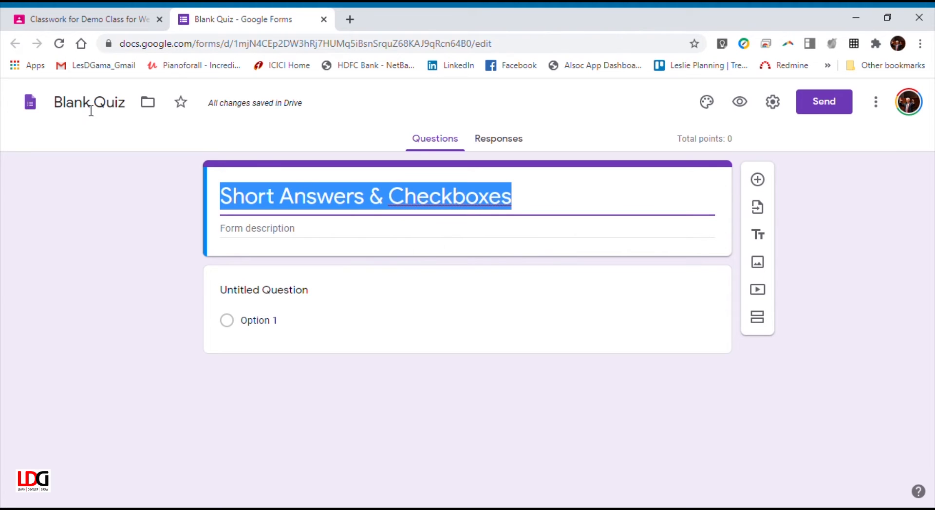
{"action": "left_click_drag", "start_coordinate": [91, 111], "coordinate": [94, 109]}
{"action": "left_click", "coordinate": [139, 105]}
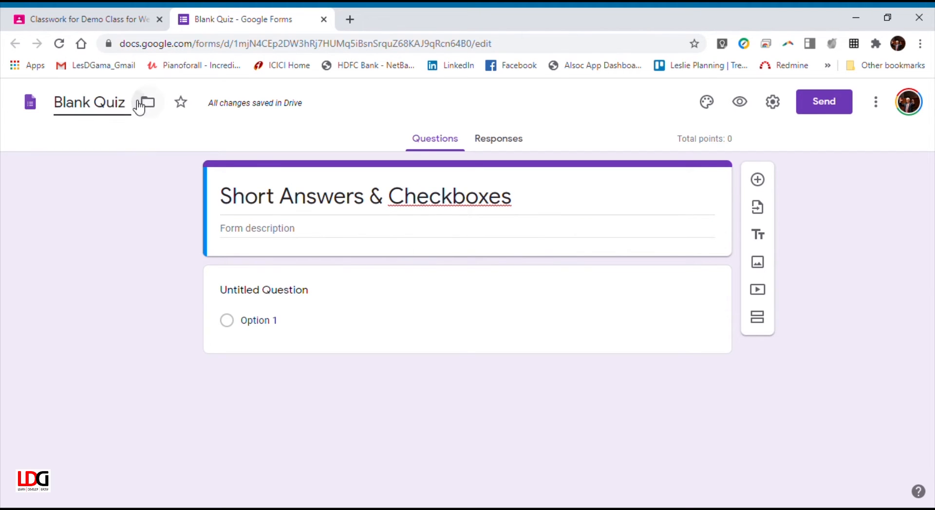
{"action": "left_click_drag", "start_coordinate": [61, 109], "coordinate": [145, 109]}
{"action": "key", "text": "ctrl+v"}
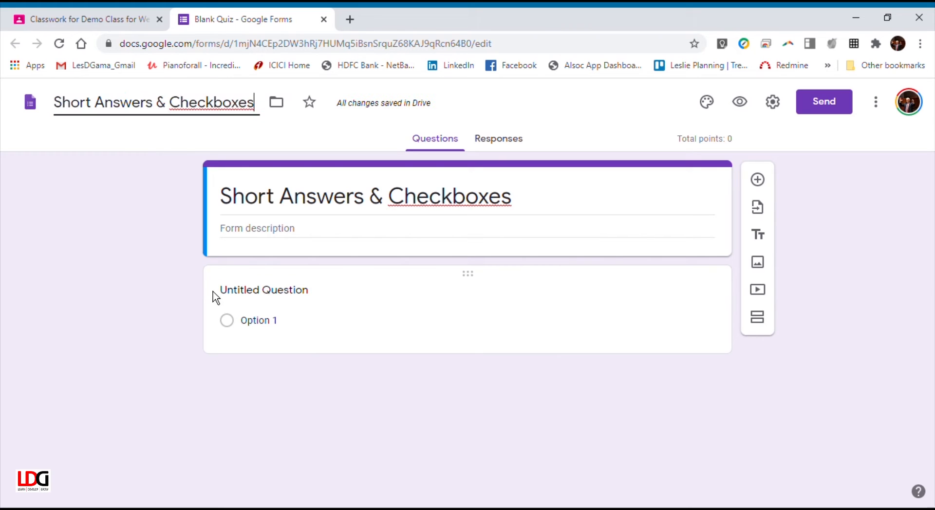
{"action": "left_click", "coordinate": [360, 308]}
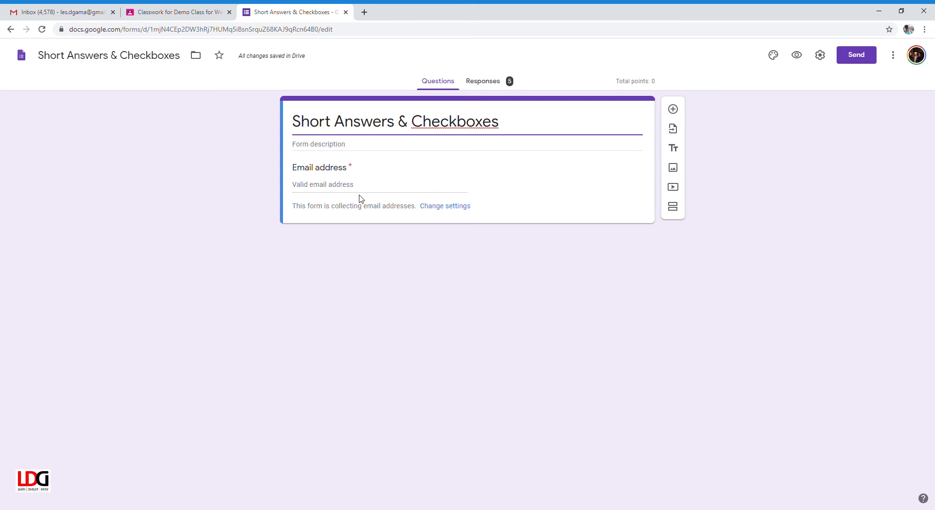
Add a short-answer question reading "The ________ brown fox."
{"action": "left_click", "coordinate": [675, 110]}
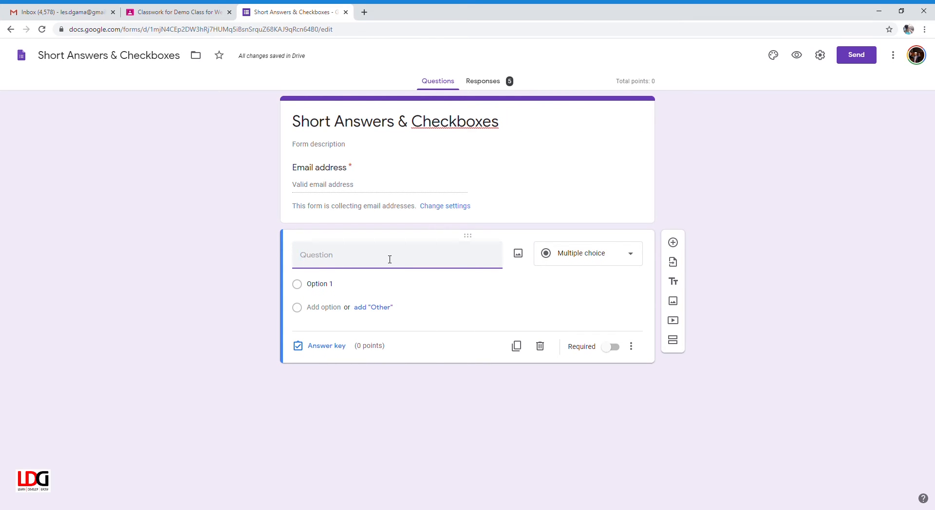
{"action": "type", "text": "The _______"}
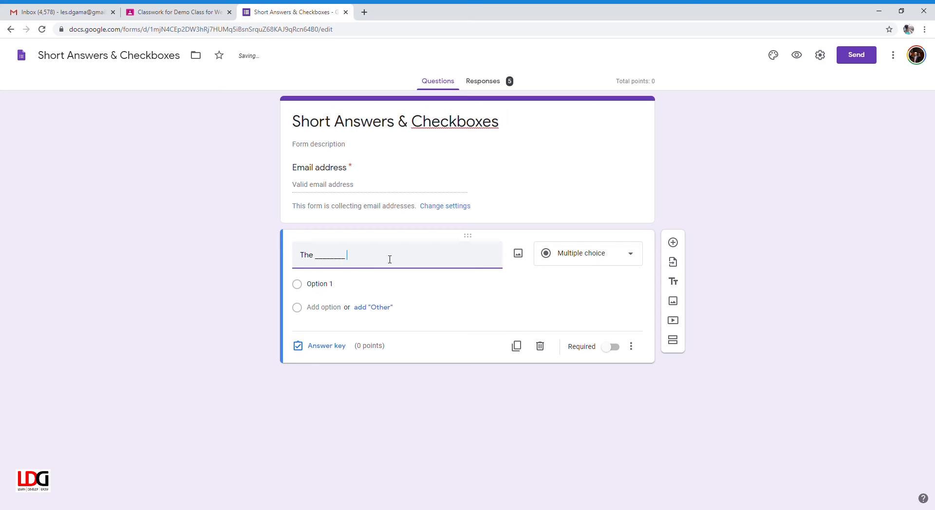
{"action": "type", "text": " brown fox."}
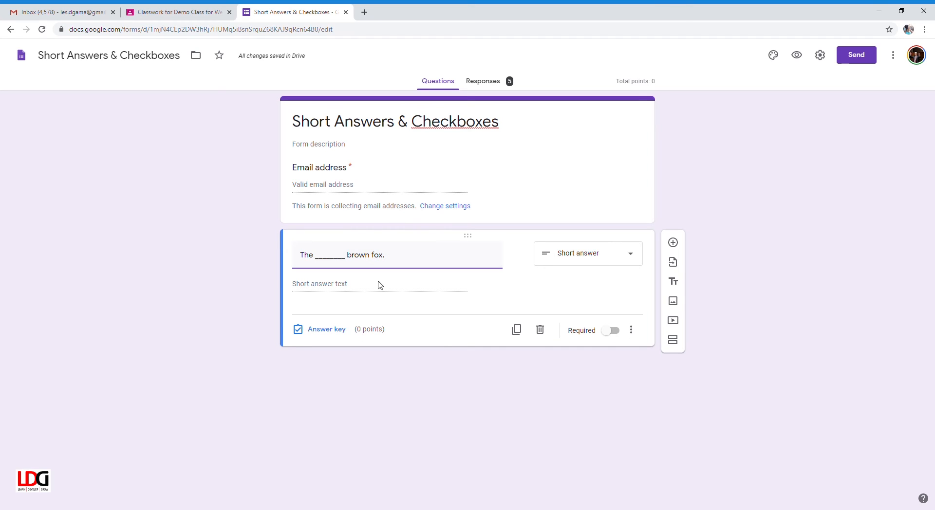
List "quick" and "clever" as correct answers in the brown fox question's answer key
{"action": "left_click", "coordinate": [335, 335]}
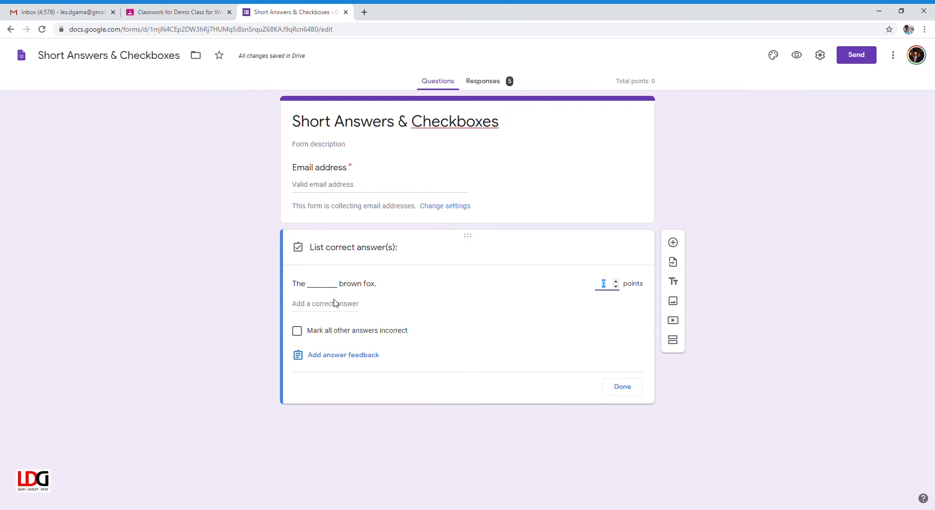
{"action": "left_click", "coordinate": [335, 303]}
{"action": "type", "text": "quick"}
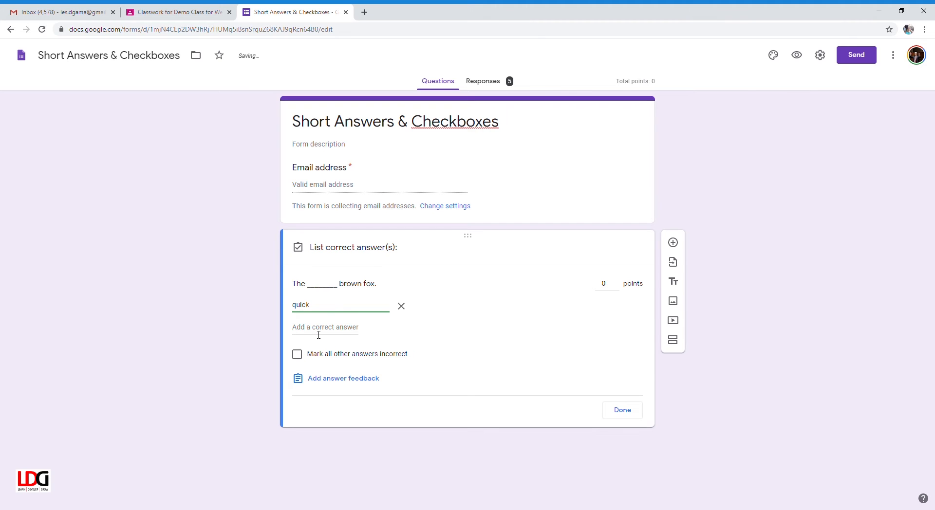
{"action": "left_click", "coordinate": [319, 335]}
{"action": "type", "text": "clever"}
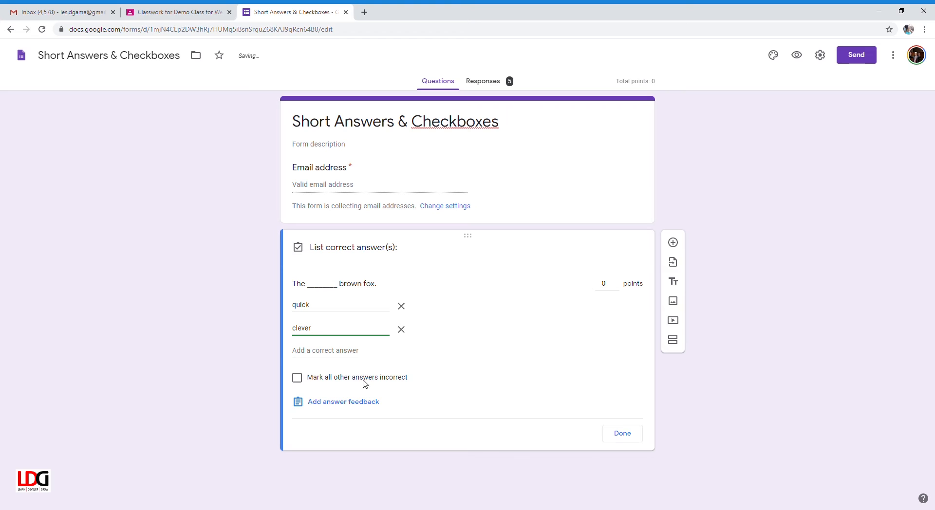
Mark all other answers incorrect, assign 1 point, and make the brown fox question required
{"action": "left_click", "coordinate": [297, 378]}
{"action": "left_click", "coordinate": [615, 281]}
{"action": "left_click", "coordinate": [622, 434]}
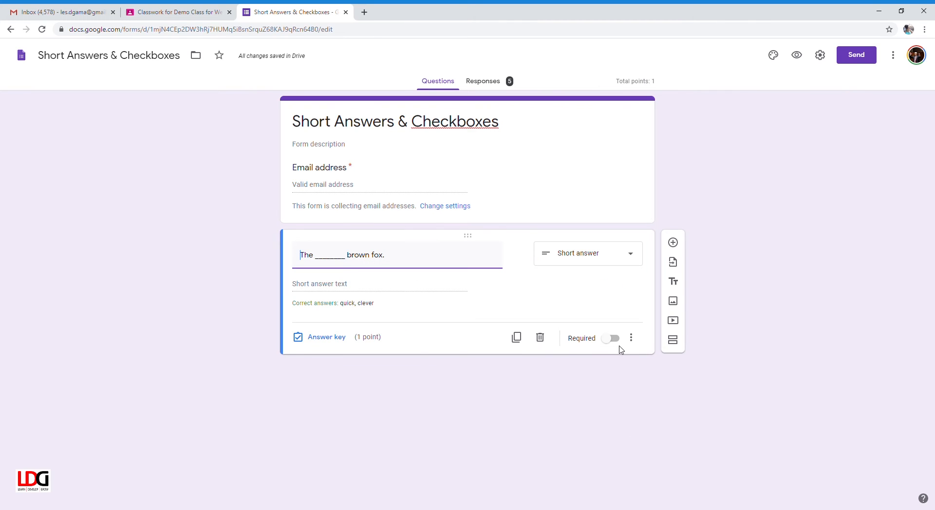
{"action": "left_click", "coordinate": [614, 339]}
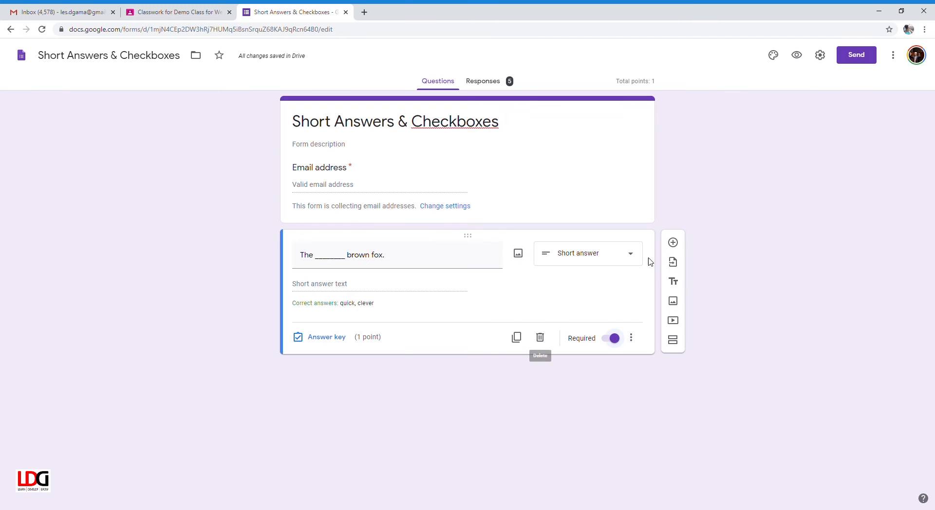
Add a checkboxes question reading "What items are required for making pizza?"
{"action": "left_click", "coordinate": [673, 244]}
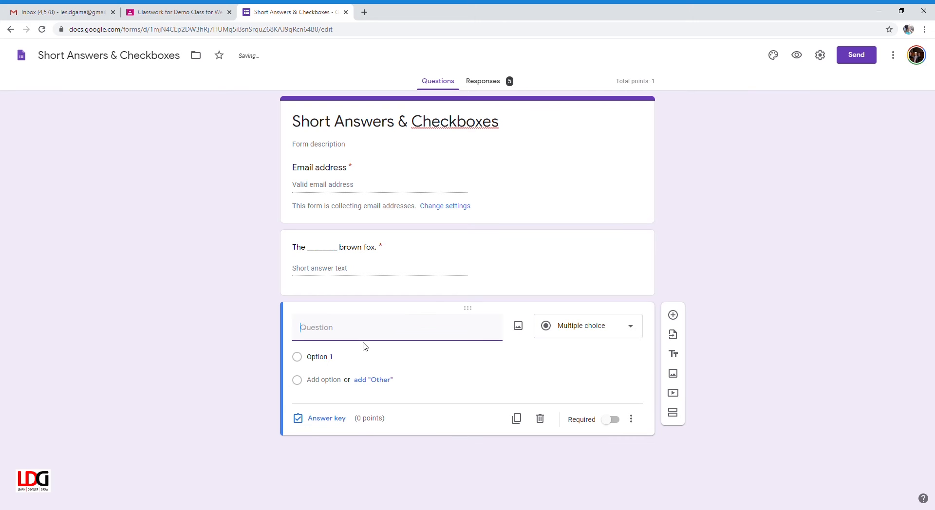
{"action": "type", "text": "What items are required f"}
{"action": "type", "text": "or making p"}
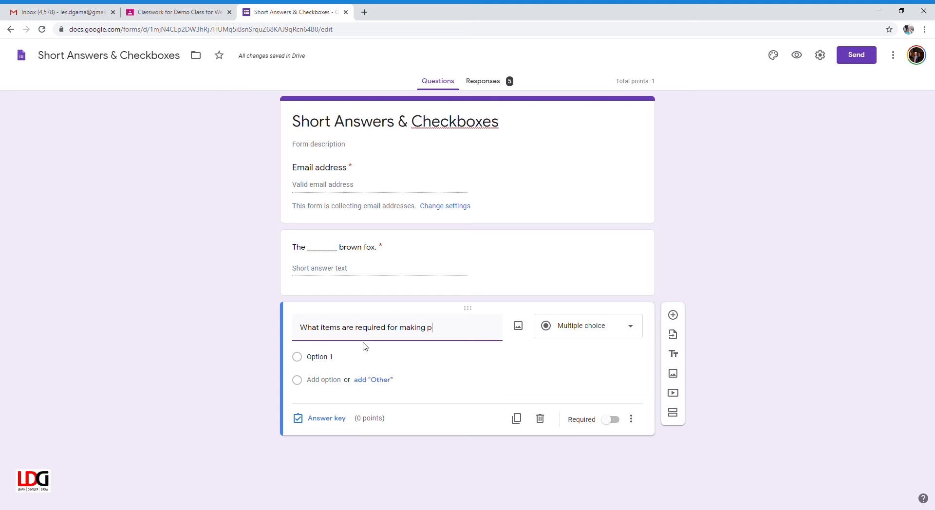
{"action": "type", "text": "izza?"}
{"action": "left_click", "coordinate": [589, 325]}
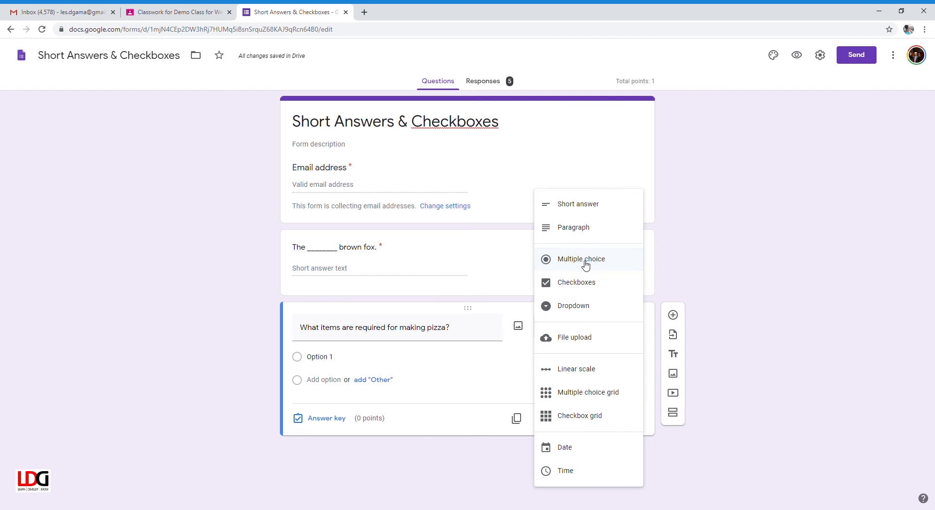
{"action": "left_click", "coordinate": [583, 284]}
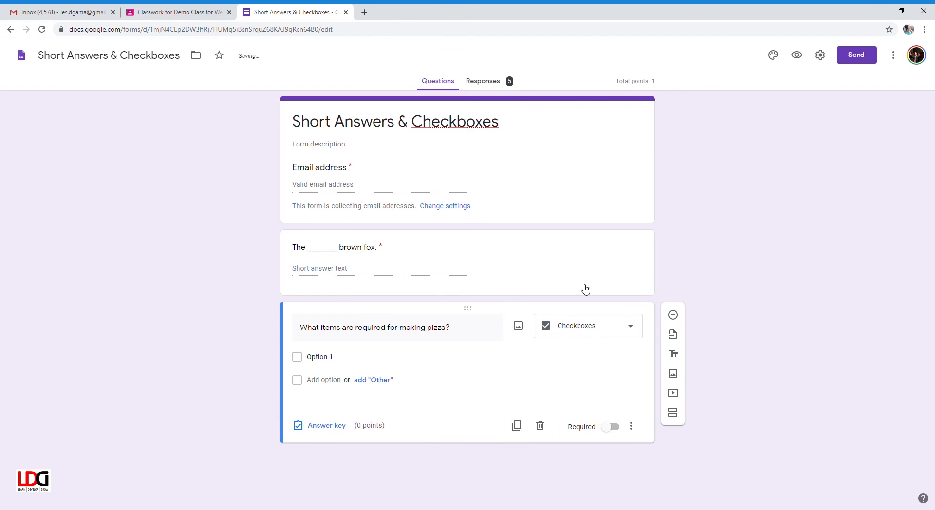
Give the pizza question the answer options Pizza bread, Cheese, Shoes, Oven and Tomatoes
{"action": "left_click", "coordinate": [369, 364]}
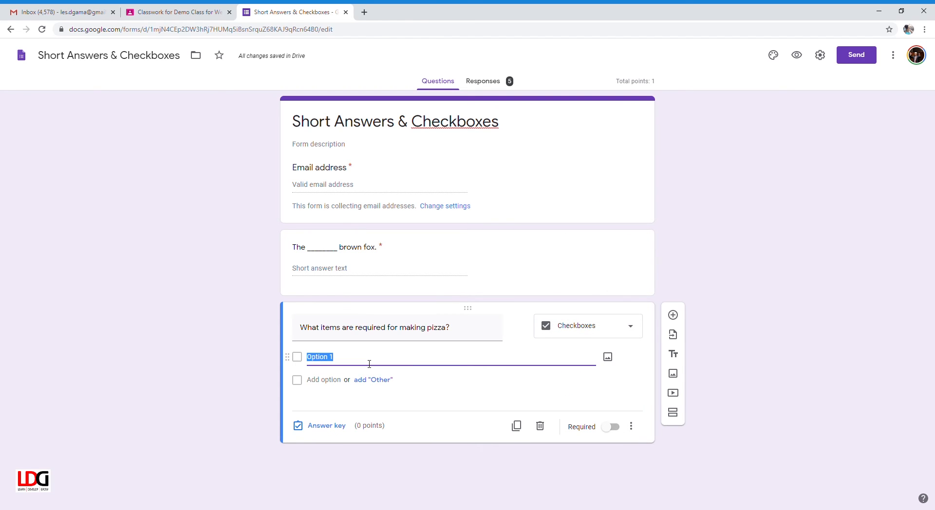
{"action": "type", "text": "Pizza bread"}
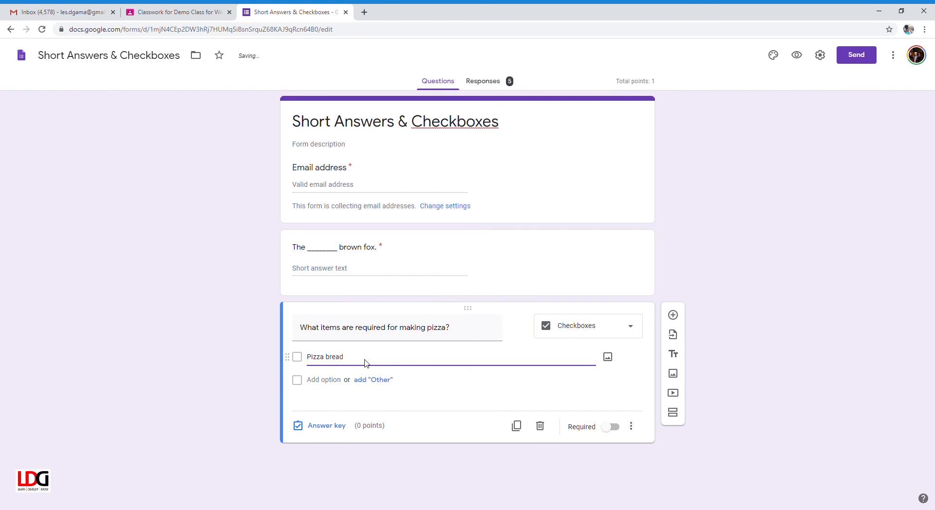
{"action": "key", "text": "Return"}
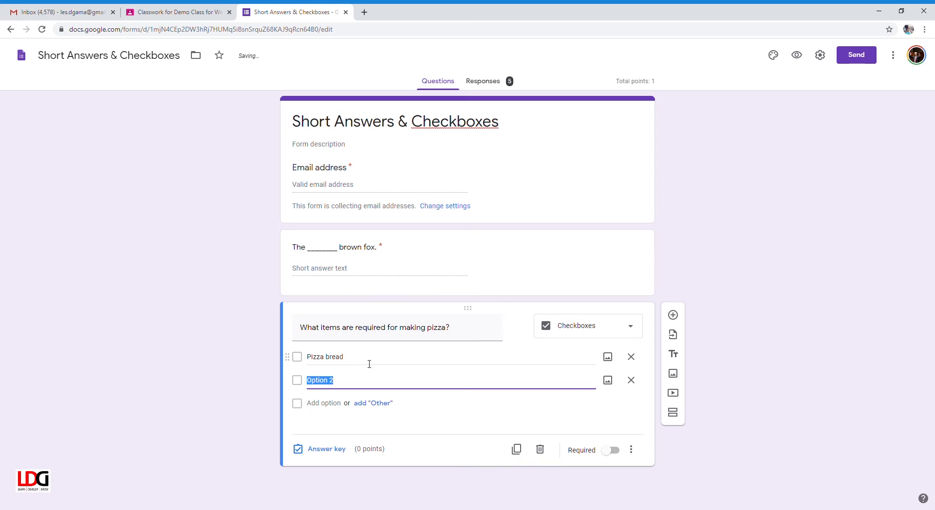
{"action": "type", "text": "Cheese"}
{"action": "key", "text": "Return"}
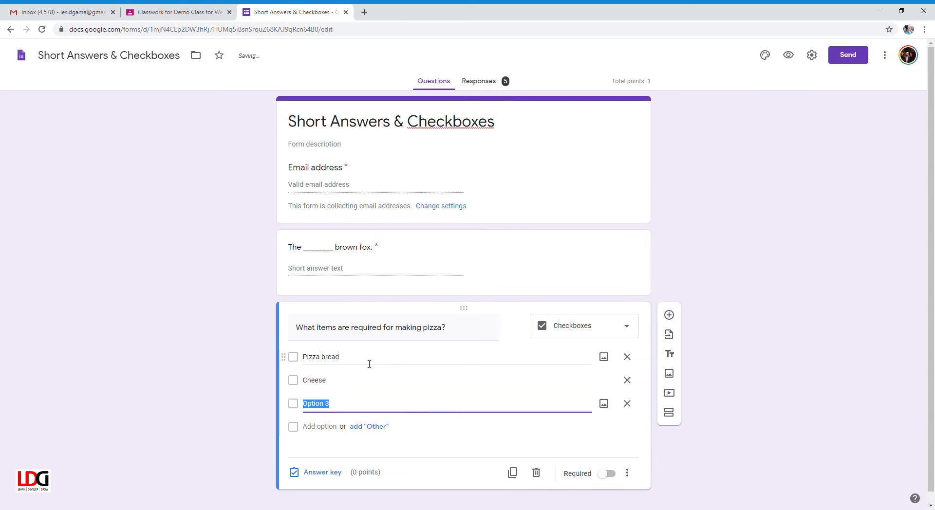
{"action": "type", "text": "Shoes"}
{"action": "key", "text": "Return"}
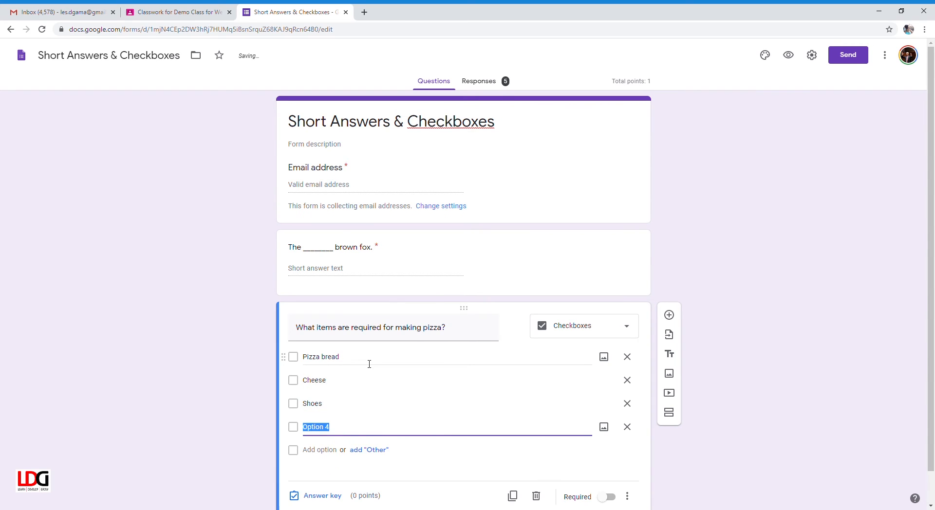
{"action": "type", "text": "Oven"}
{"action": "key", "text": "Return"}
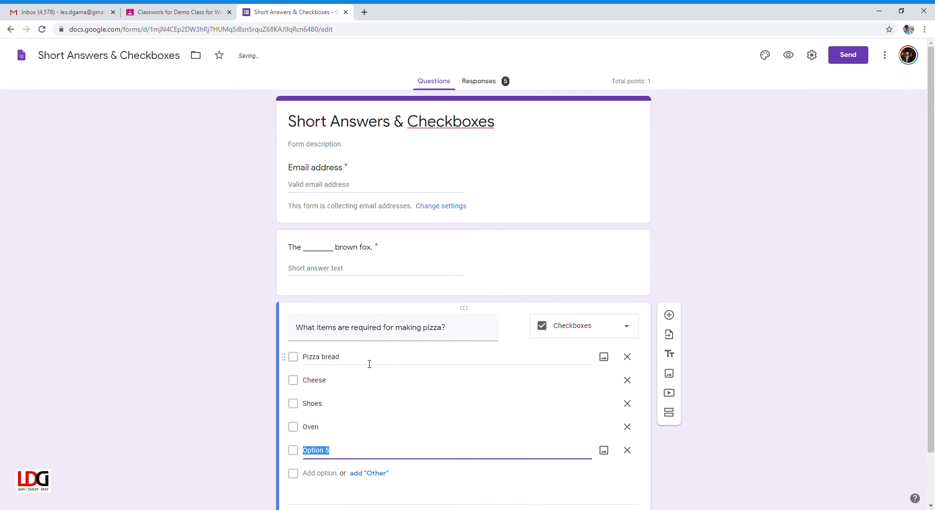
{"action": "type", "text": "Tomatoes"}
In the pizza question's answer key, mark Pizza bread, Cheese, Oven and Tomatoes as correct and assign 2 points
{"action": "scroll", "coordinate": [489, 393], "scroll_direction": "down", "scroll_amount": 2}
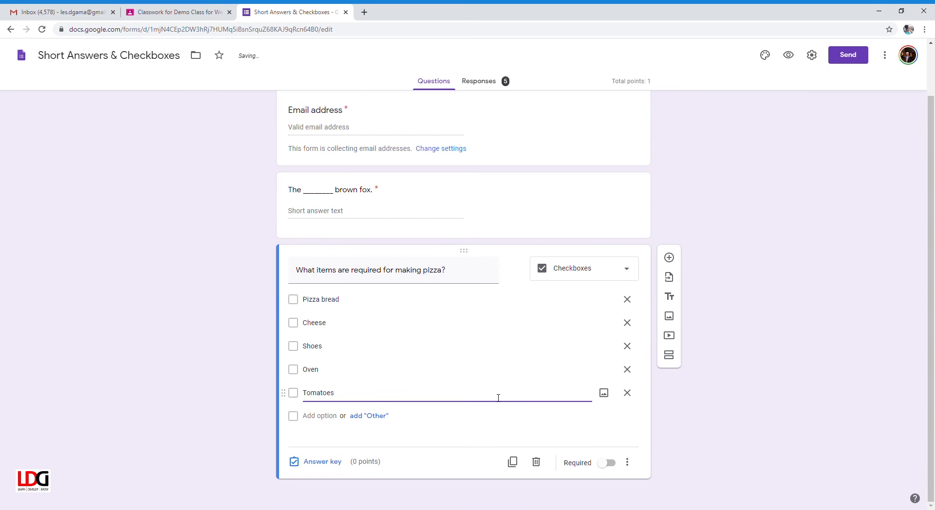
{"action": "left_click", "coordinate": [321, 464]}
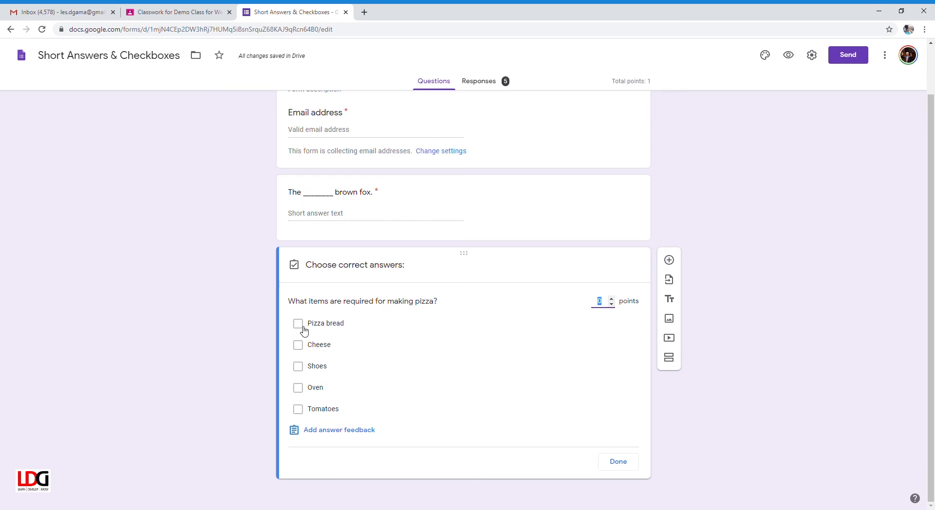
{"action": "left_click", "coordinate": [299, 324]}
{"action": "left_click", "coordinate": [299, 345]}
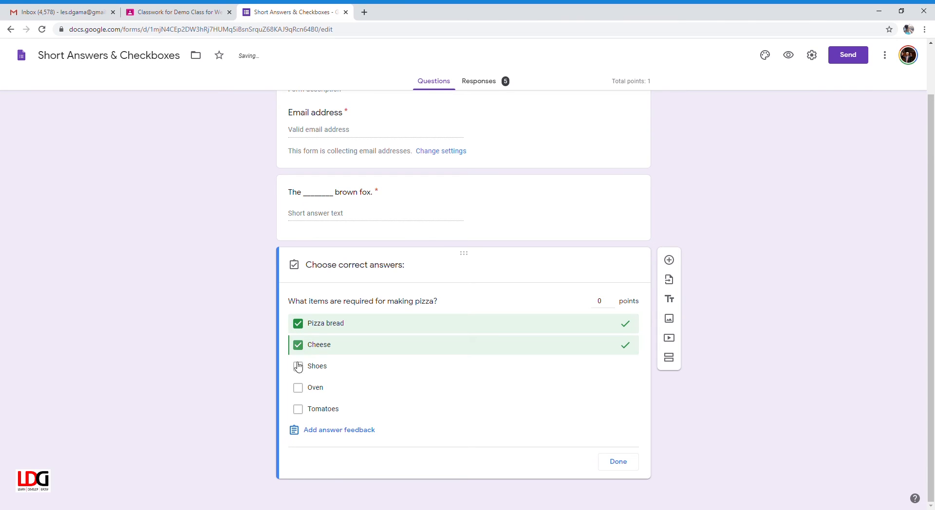
{"action": "left_click", "coordinate": [299, 389]}
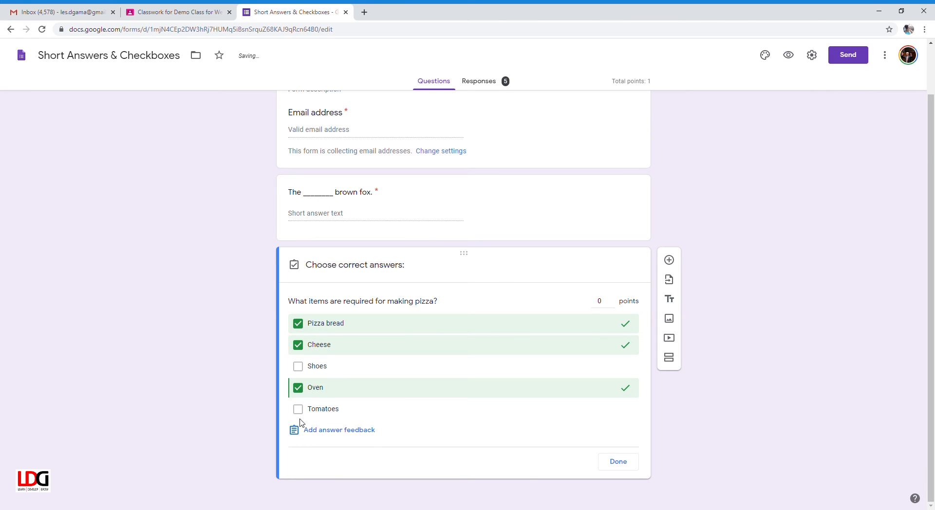
{"action": "left_click", "coordinate": [298, 410]}
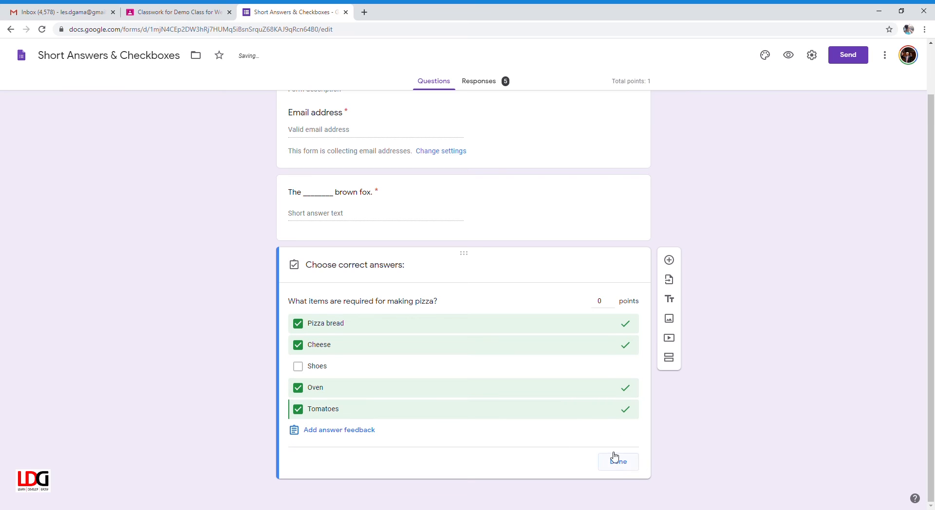
{"action": "left_click", "coordinate": [612, 299]}
{"action": "left_click", "coordinate": [623, 470]}
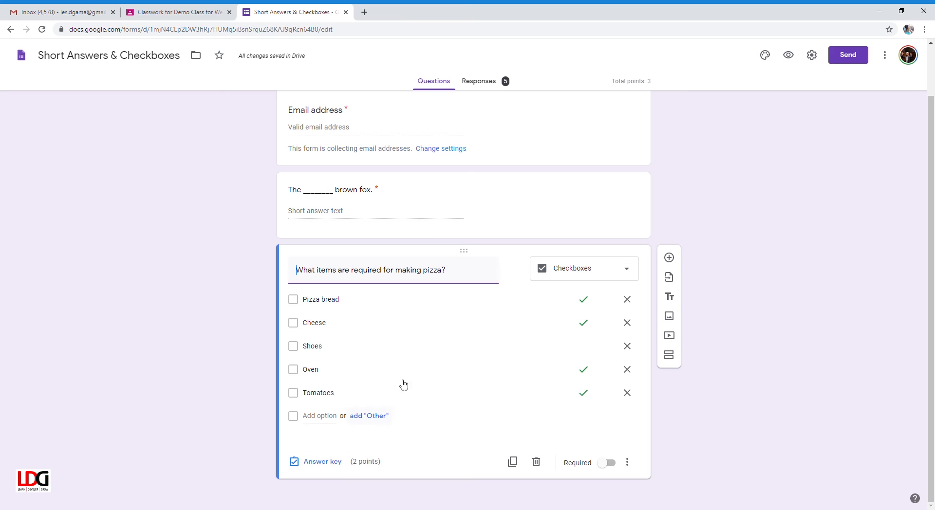
Add a required paragraph question reading "What did you do during the summer holidays?"
{"action": "left_click", "coordinate": [669, 258]}
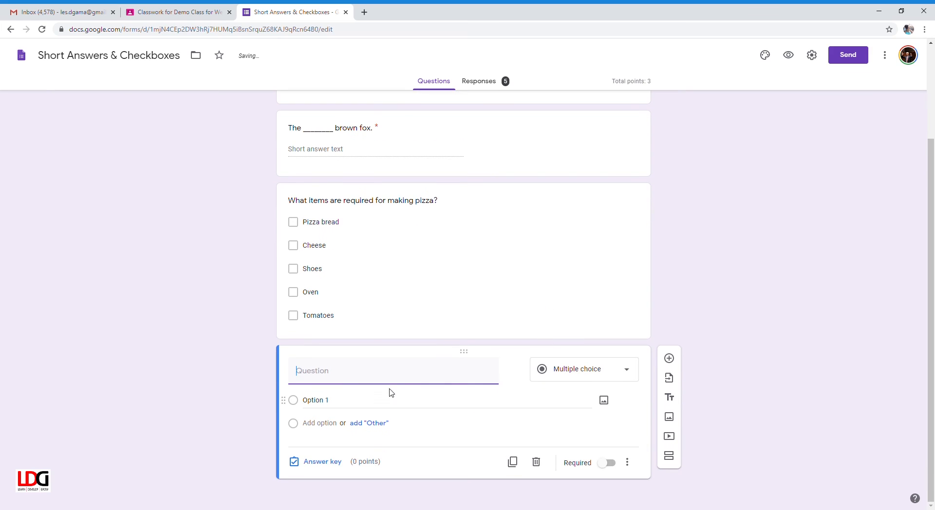
{"action": "left_click", "coordinate": [588, 377]}
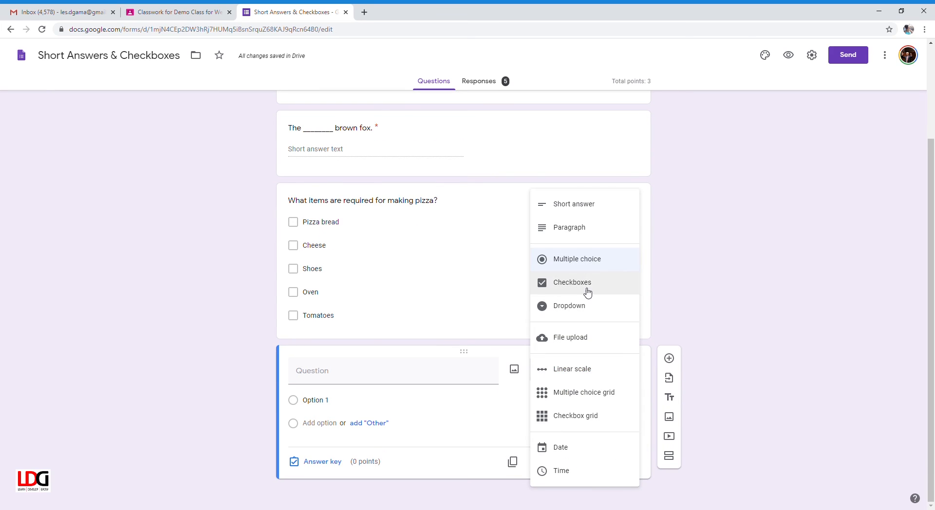
{"action": "left_click", "coordinate": [579, 228]}
{"action": "left_click", "coordinate": [384, 398]}
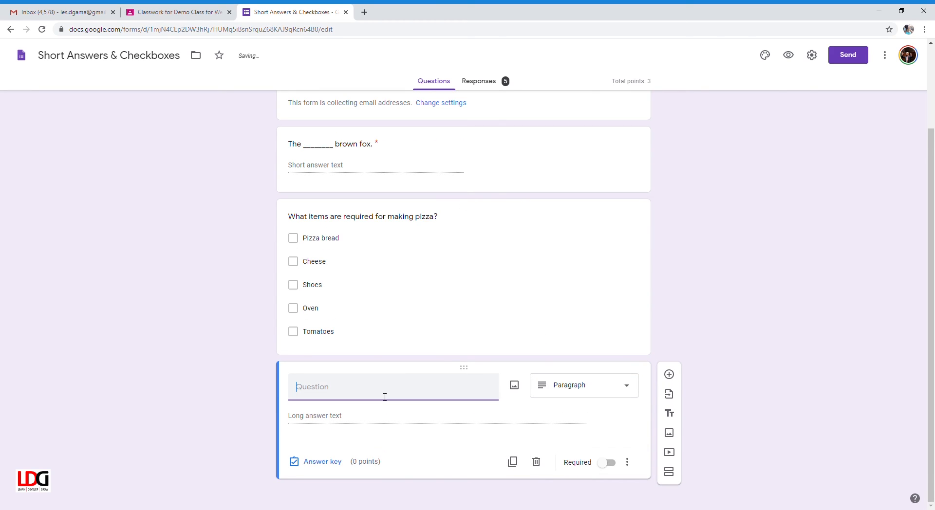
{"action": "type", "text": "What did you do during the"}
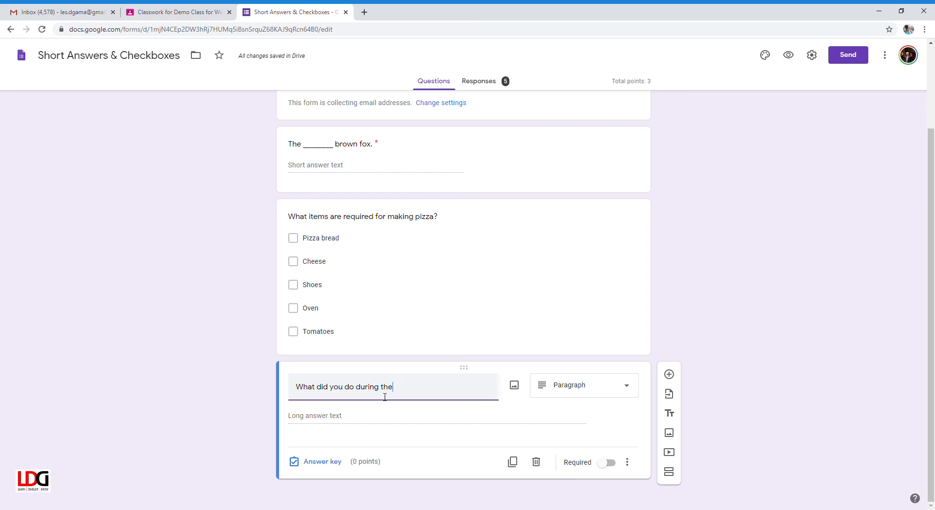
{"action": "type", "text": " summer holidays?"}
{"action": "left_click", "coordinate": [612, 464]}
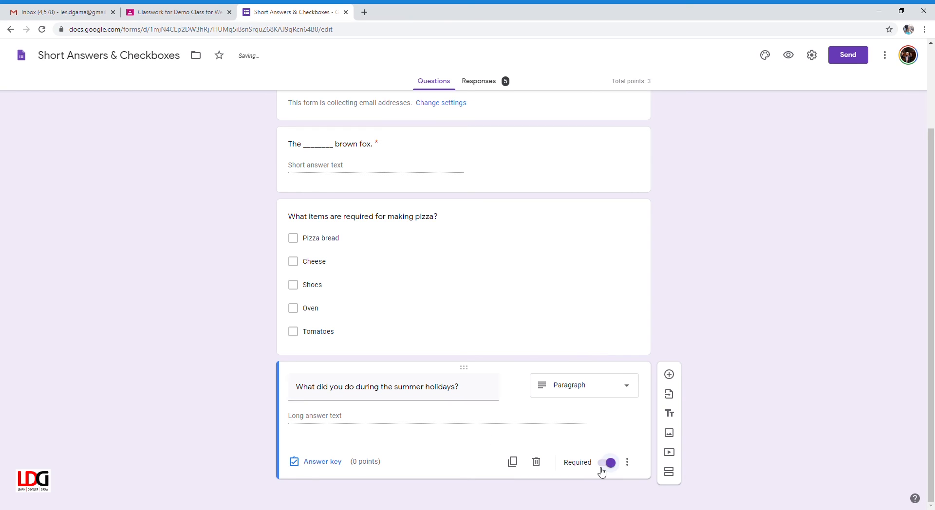
Add the description "Please limit your answer to 100 words." to the summer holidays question and assign it 5 points
{"action": "left_click", "coordinate": [630, 465]}
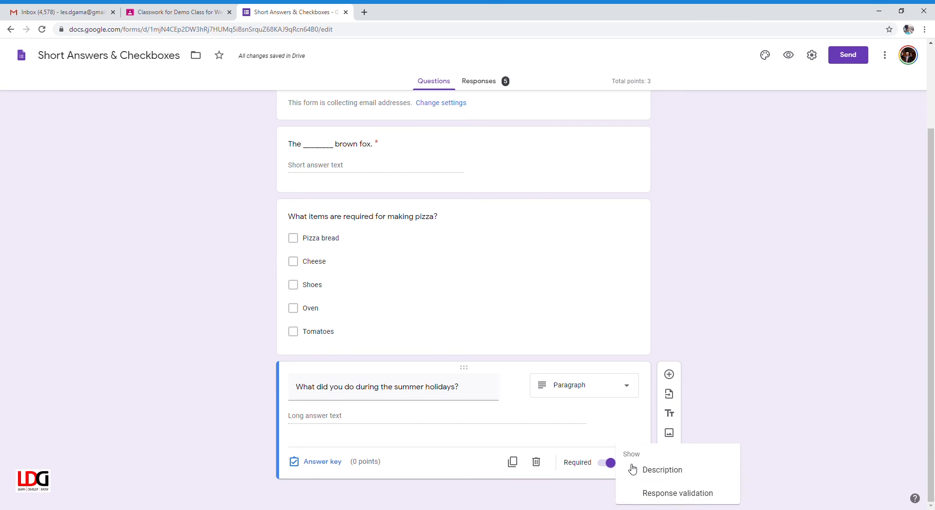
{"action": "left_click", "coordinate": [660, 475]}
{"action": "left_click", "coordinate": [380, 413]}
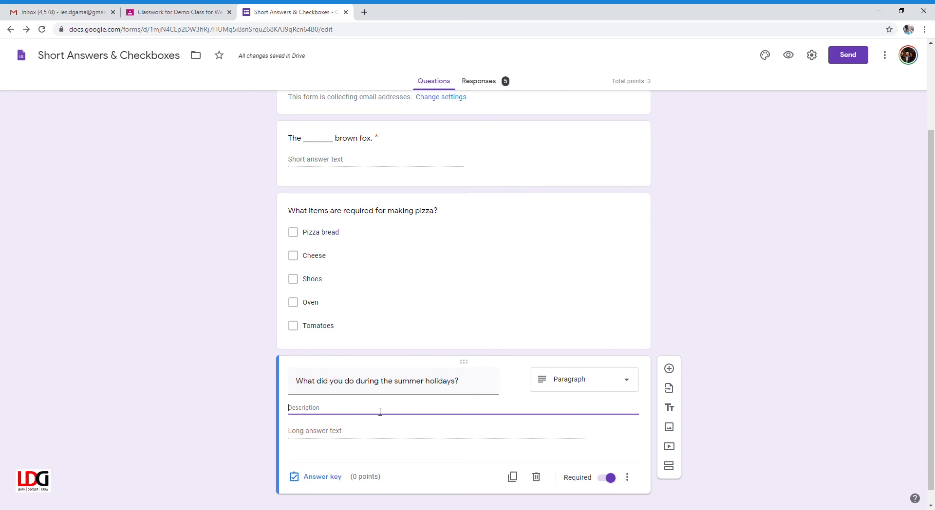
{"action": "type", "text": "Plea"}
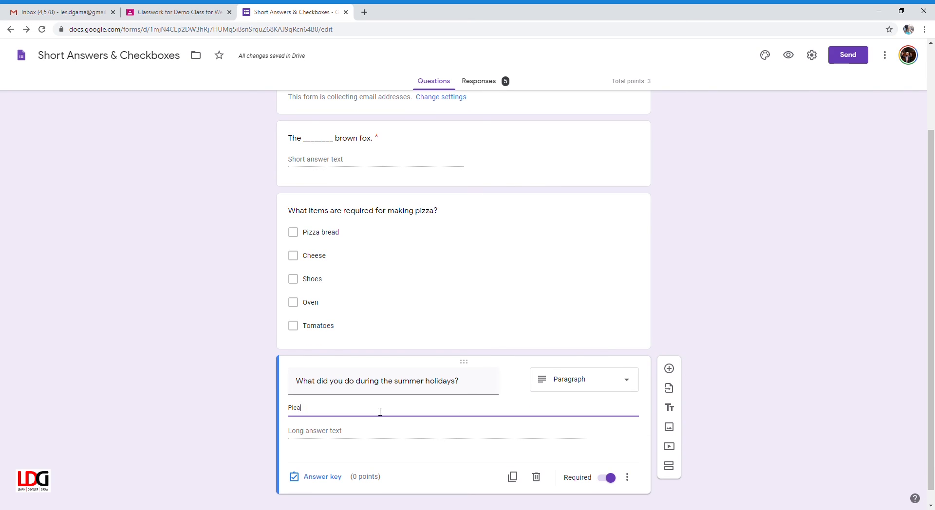
{"action": "type", "text": "se limit youra"}
{"action": "key", "text": "BackSpace"}
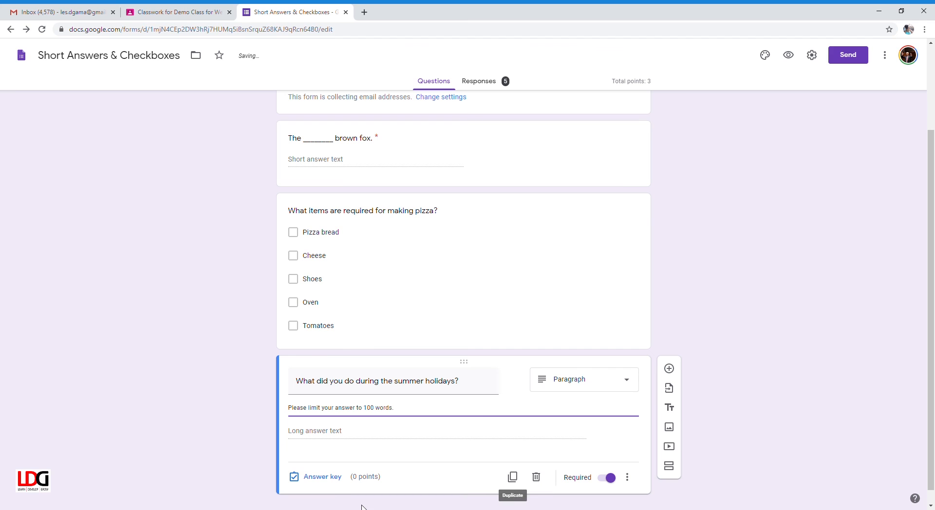
{"action": "left_click", "coordinate": [329, 478]}
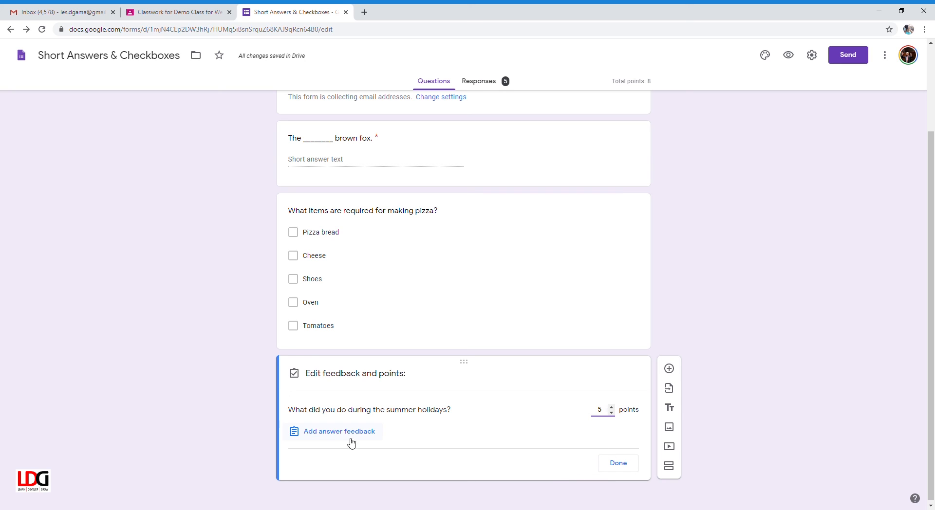
{"action": "left_click", "coordinate": [618, 463]}
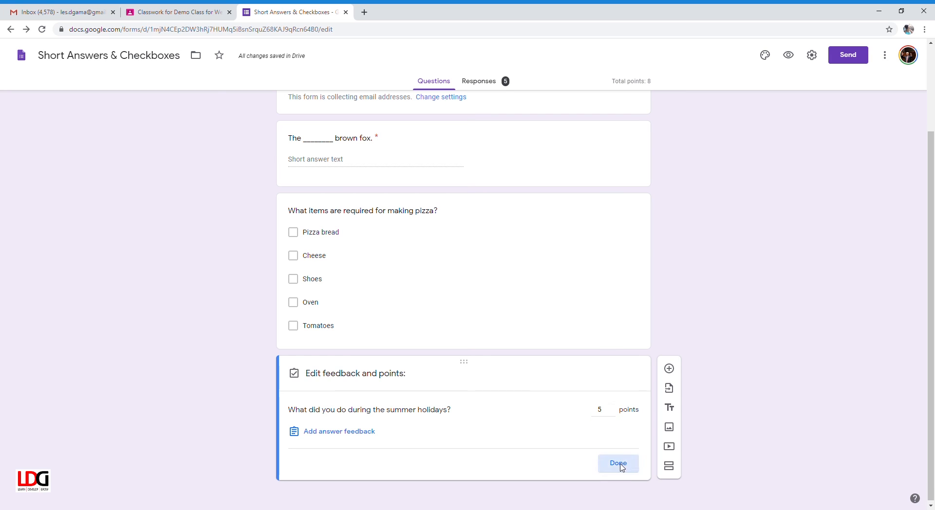
Make the checkboxes question about pizza items required
{"action": "left_click", "coordinate": [571, 293]}
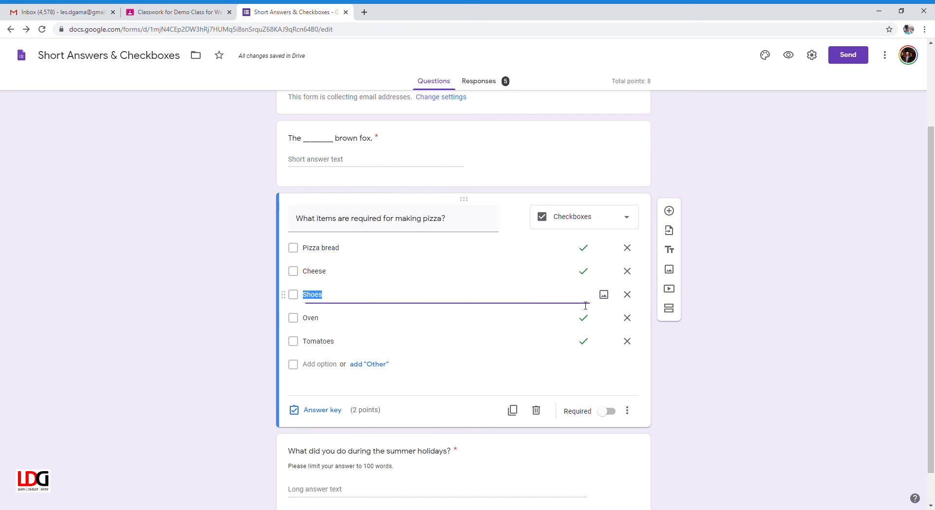
{"action": "left_click", "coordinate": [611, 418]}
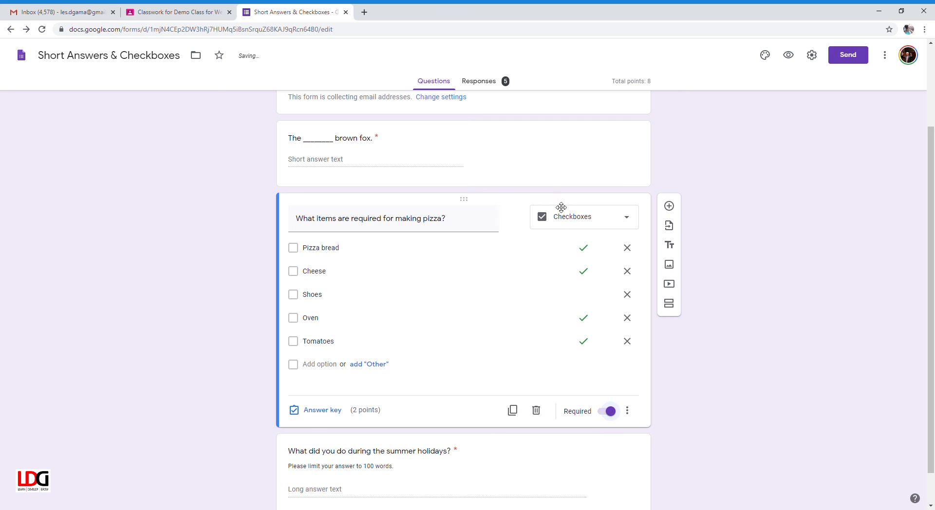
{"action": "scroll", "coordinate": [563, 209], "scroll_direction": "up", "scroll_amount": 2}
{"action": "scroll", "coordinate": [571, 236], "scroll_direction": "down", "scroll_amount": 3}
{"action": "scroll", "coordinate": [566, 264], "scroll_direction": "up", "scroll_amount": 3}
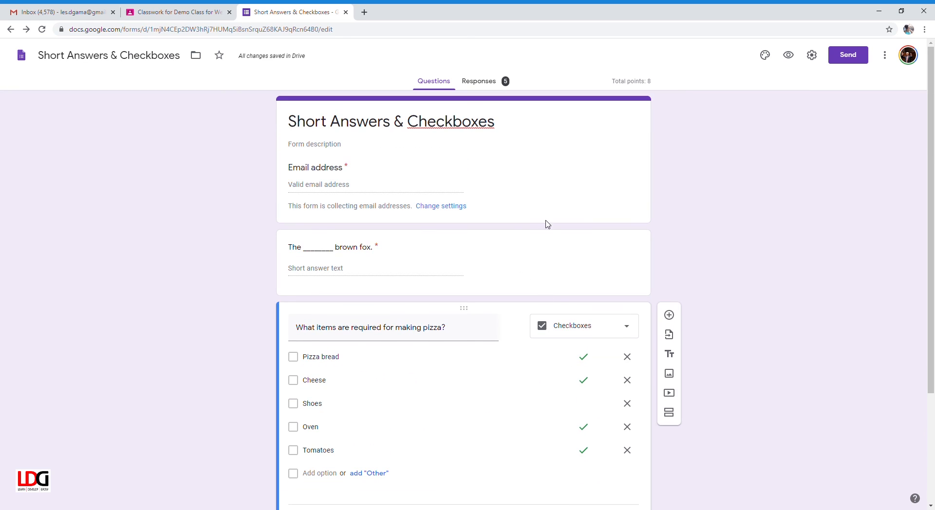
Try to preview the form, and close the preview and the form editor to return to the Google Classroom classwork page
{"action": "left_click", "coordinate": [789, 56]}
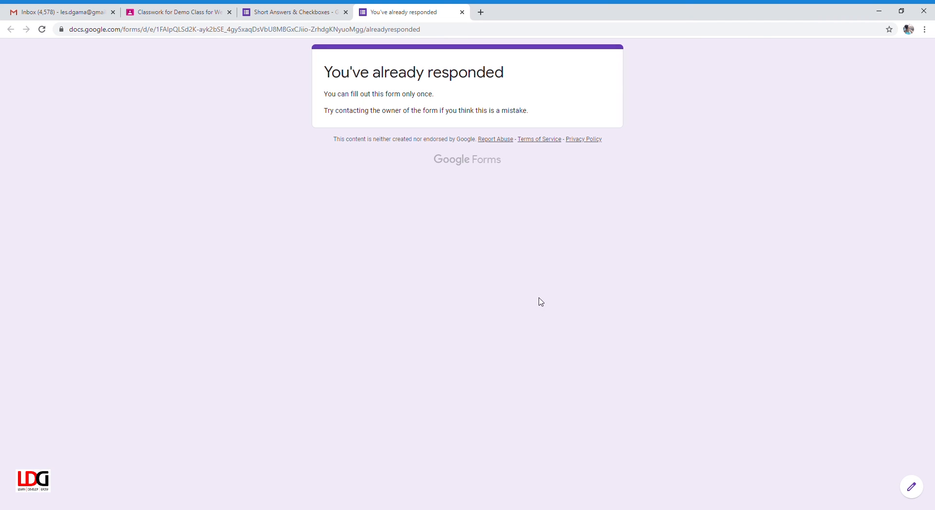
{"action": "left_click", "coordinate": [911, 485]}
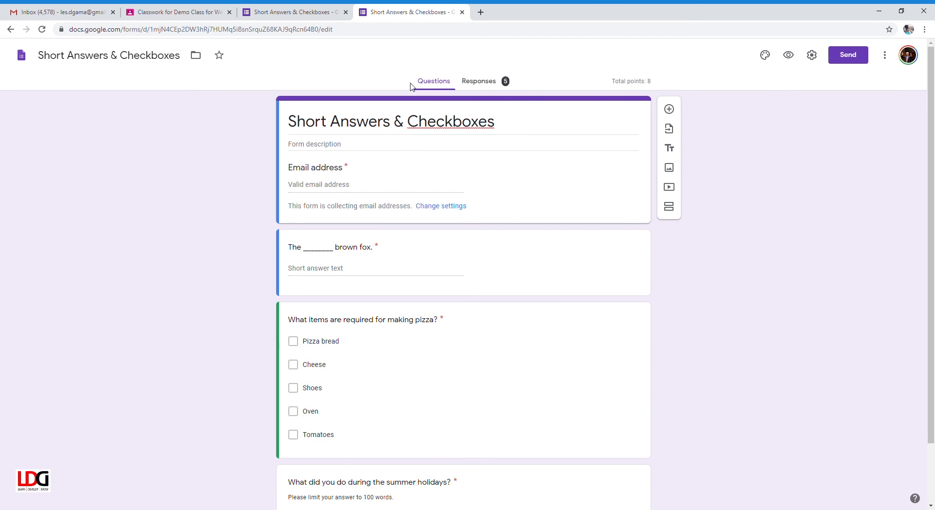
{"action": "left_click", "coordinate": [462, 12]}
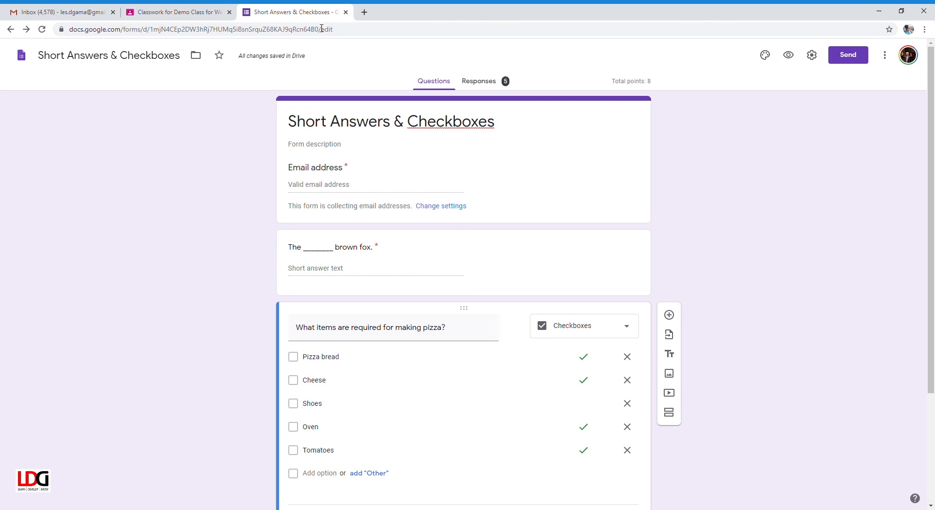
{"action": "left_click", "coordinate": [345, 12]}
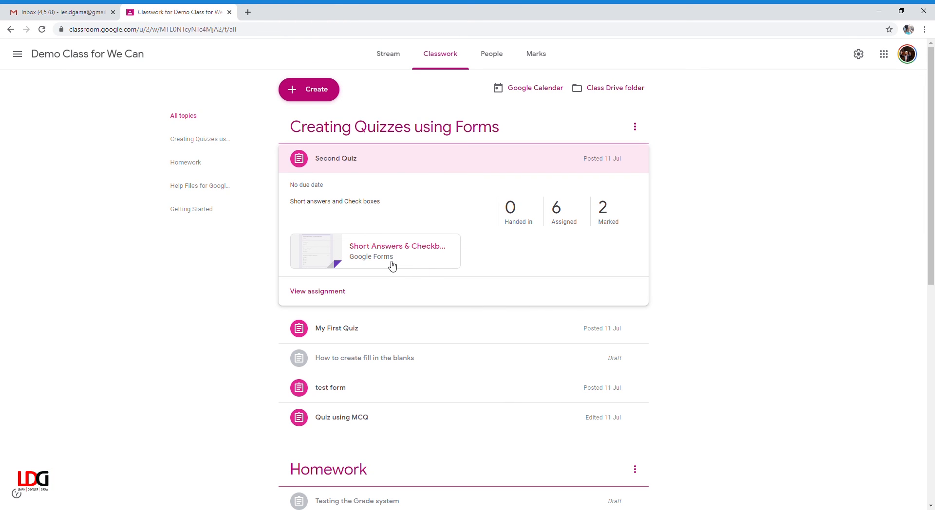